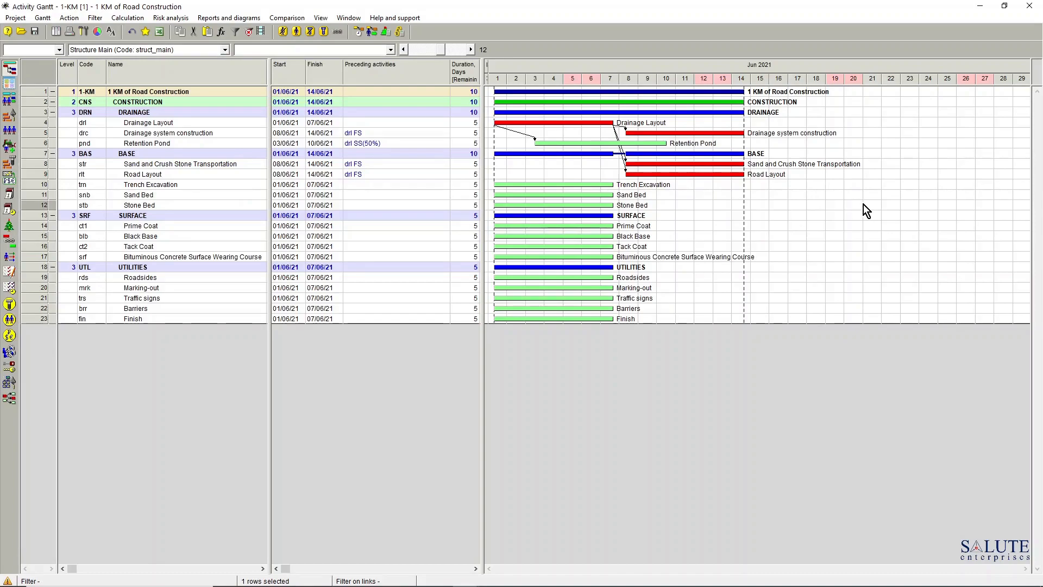
Link Drainage system construction to Trench Excavation in the Gantt chart and set the link type to Start - Start.
mouse_move(737, 133)
left_click_drag(740, 133, 501, 184)
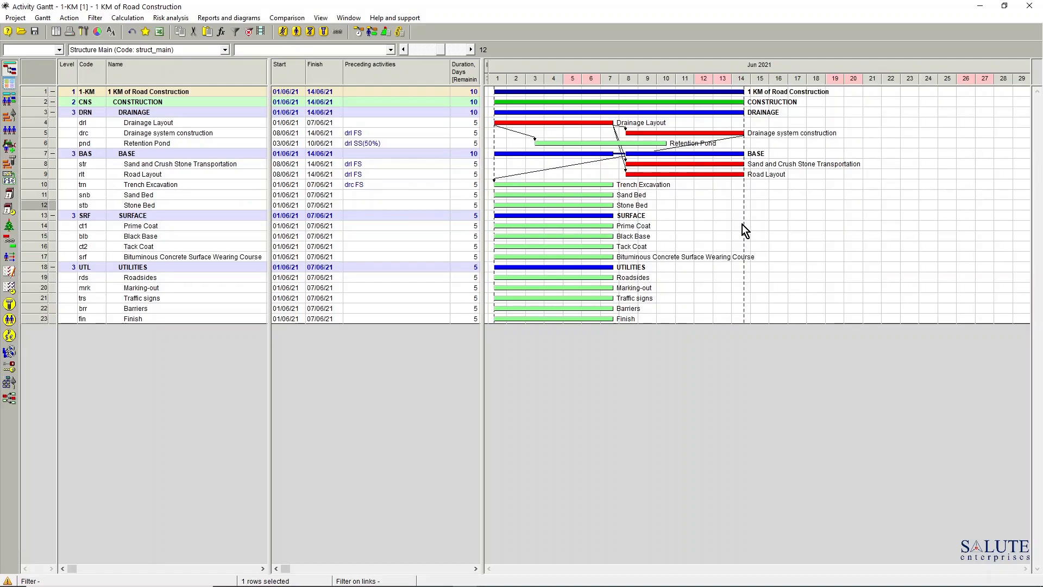
mouse_move(735, 133)
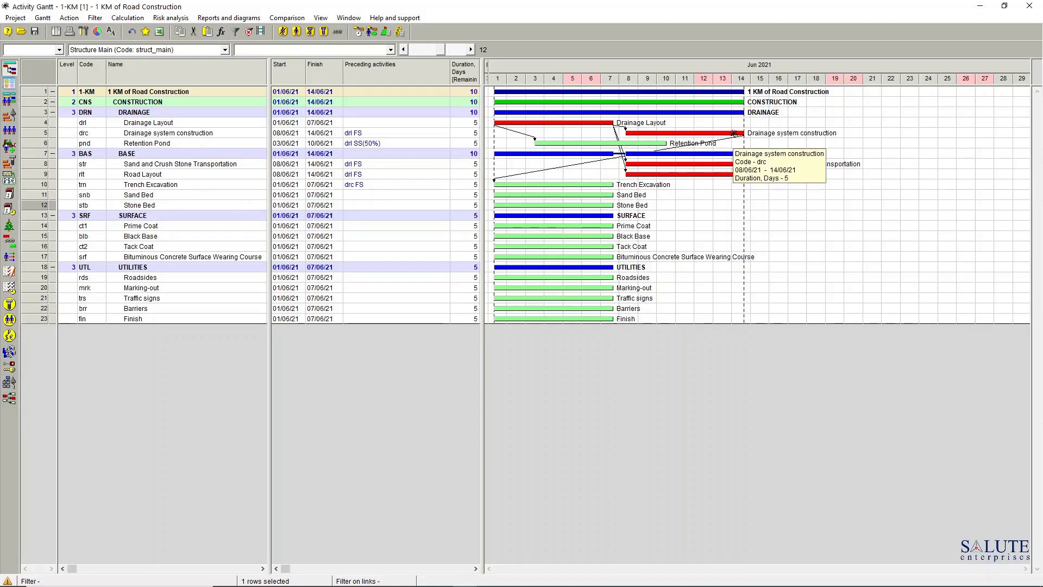
left_click_drag(735, 133, 514, 183)
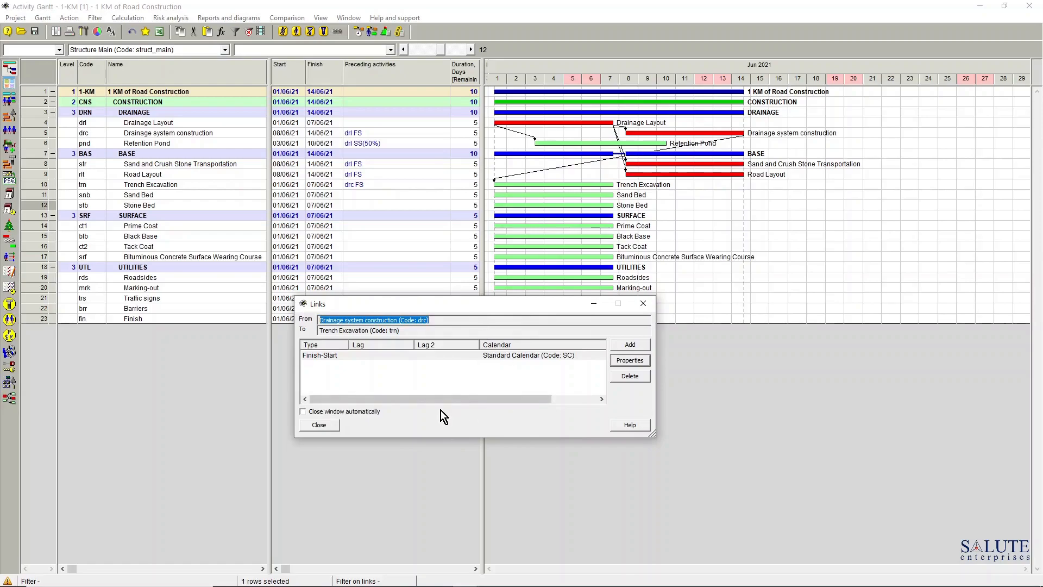
left_click(318, 354)
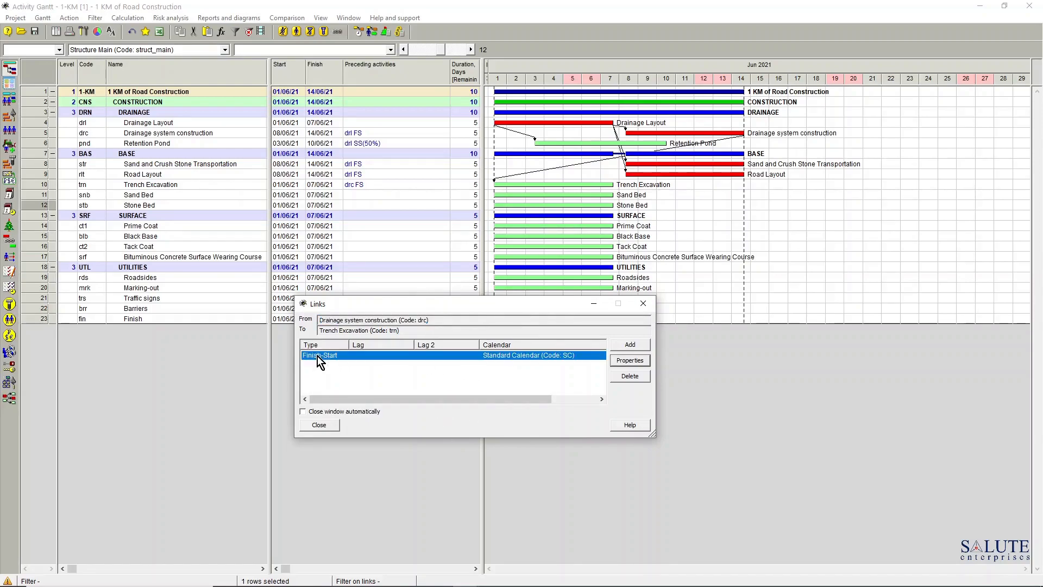
left_click(629, 360)
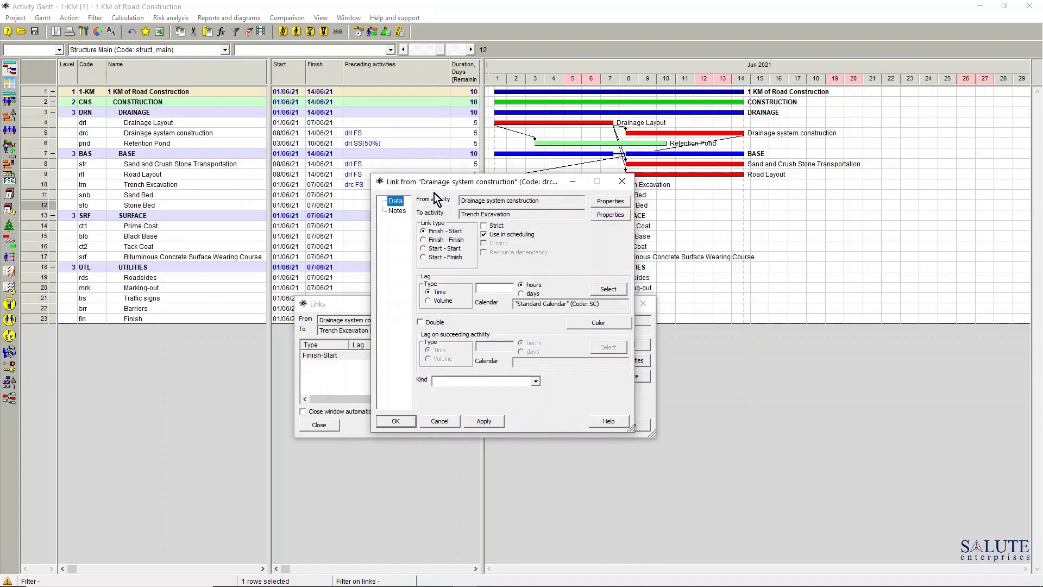
left_click(446, 248)
left_click(492, 420)
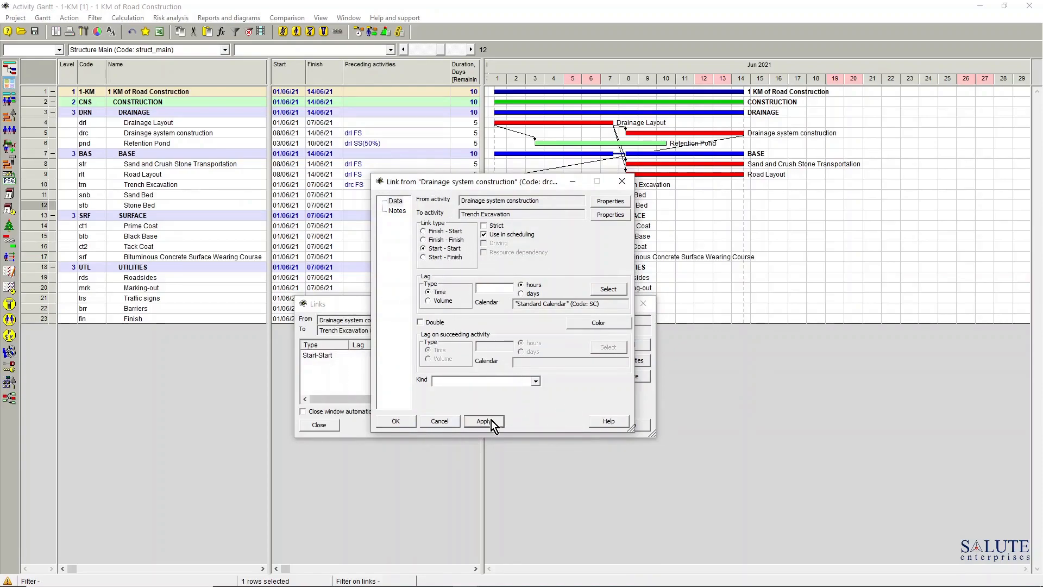
left_click(398, 422)
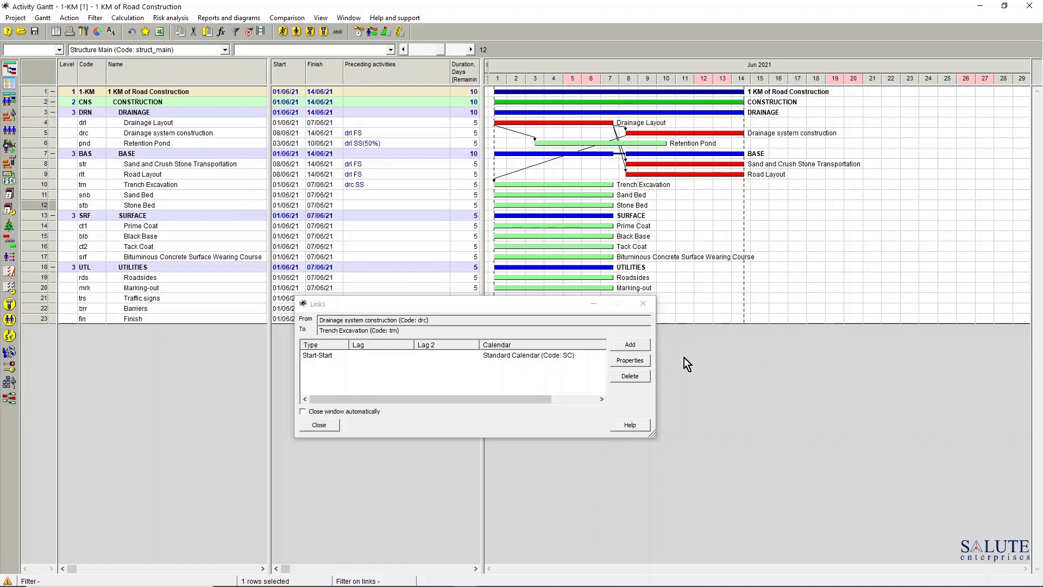
Add a second link of type Finish - Finish from Drainage system construction to Trench Excavation, and recalculate the schedule forward.
left_click(640, 347)
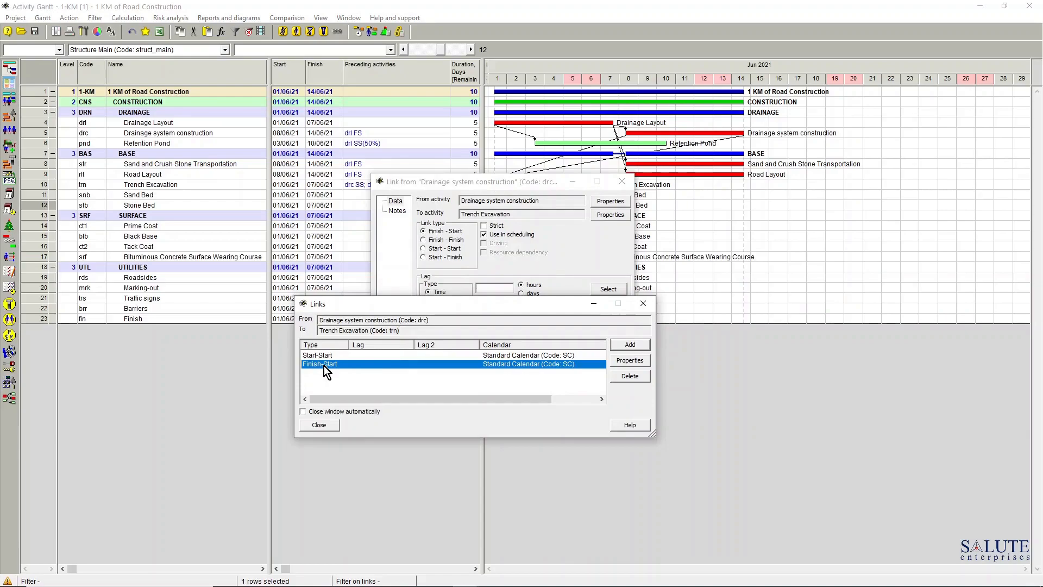
left_click(631, 360)
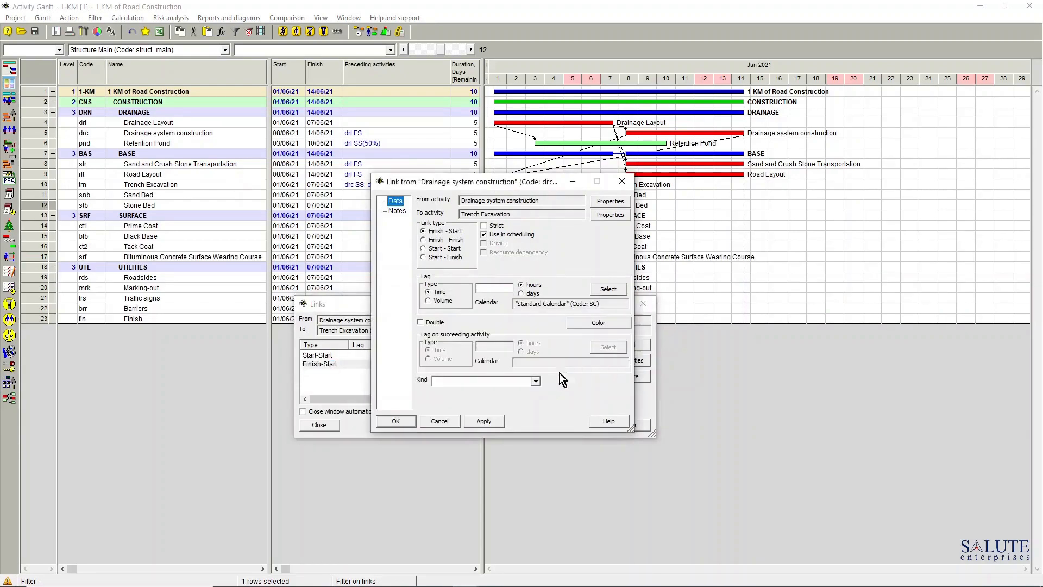
left_click(444, 240)
left_click(485, 421)
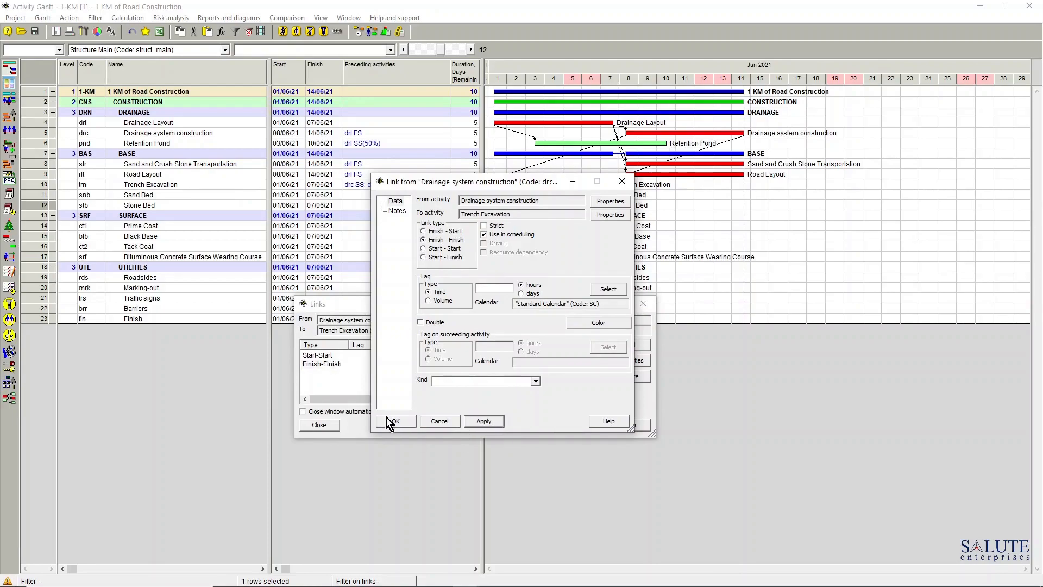
left_click(397, 421)
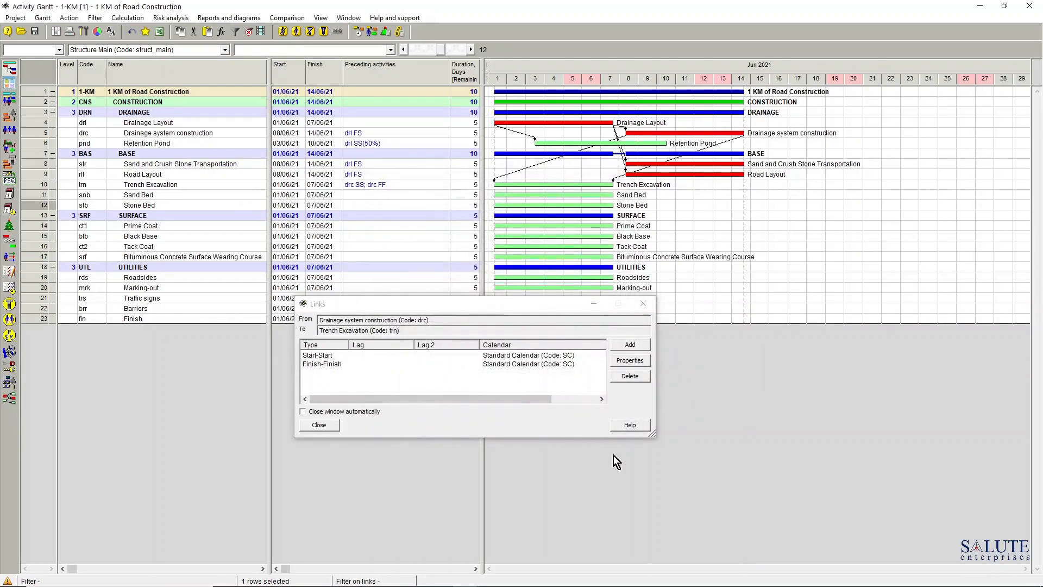
left_click(320, 426)
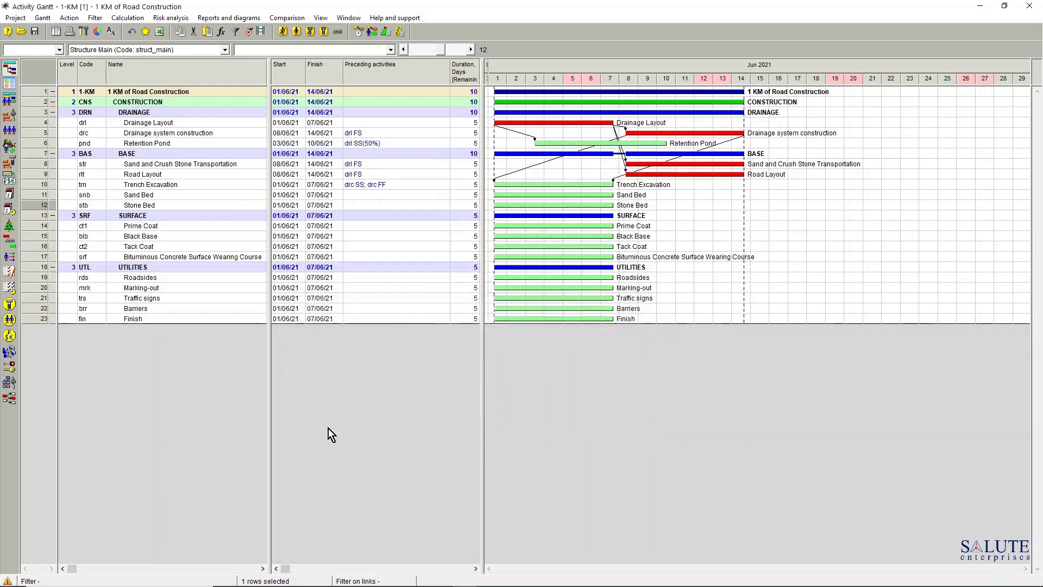
left_click(357, 31)
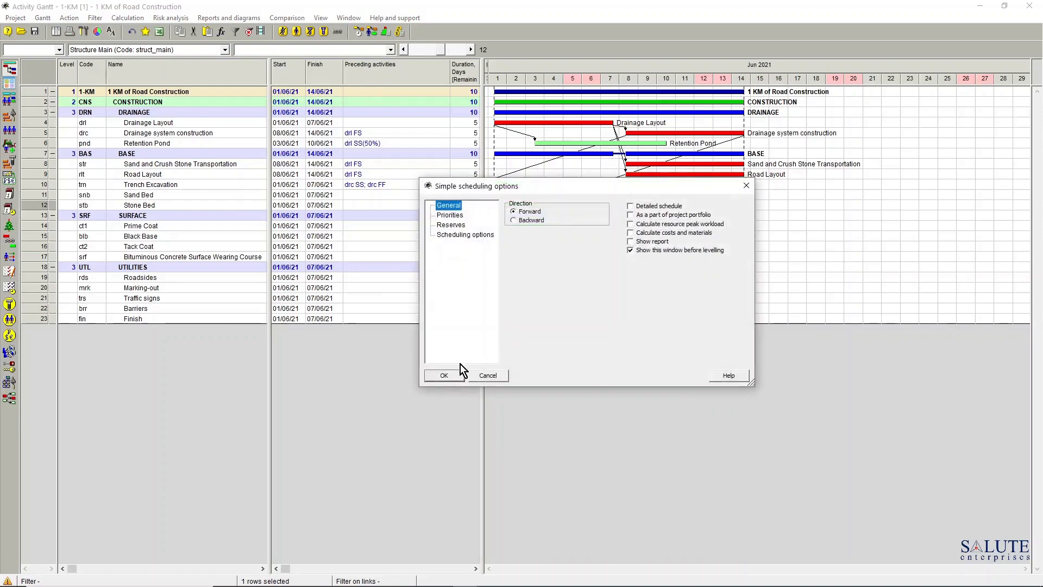
left_click(445, 375)
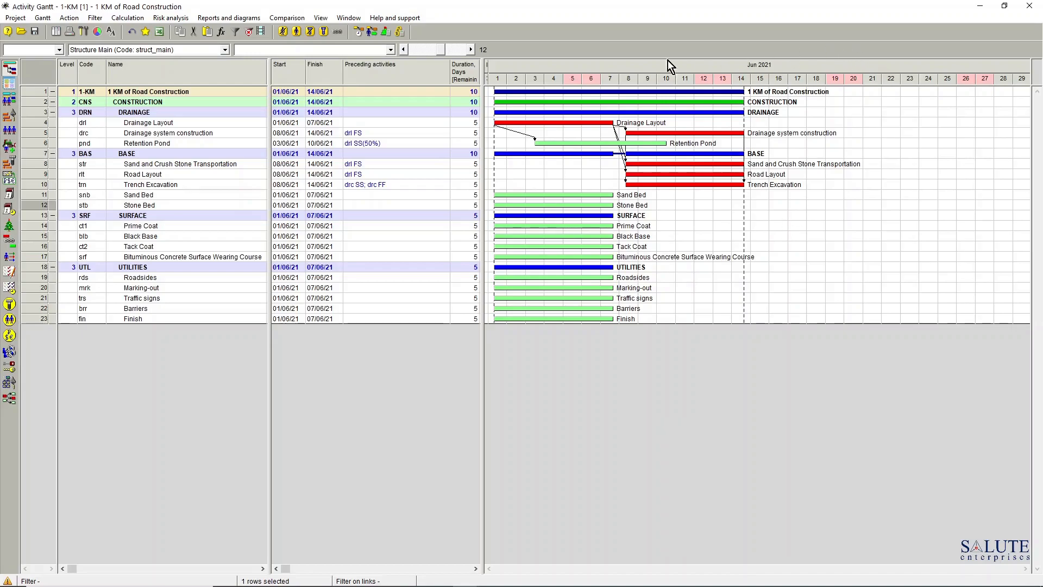
Configure the Gantt diagram to show the link property window when creating a link.
right_click(818, 66)
left_click(835, 75)
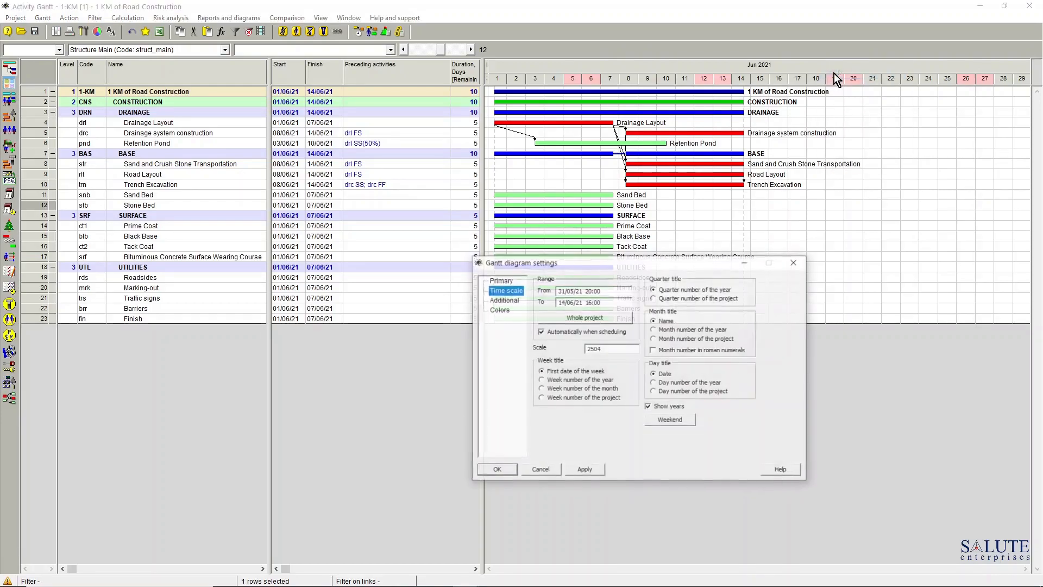
left_click(514, 302)
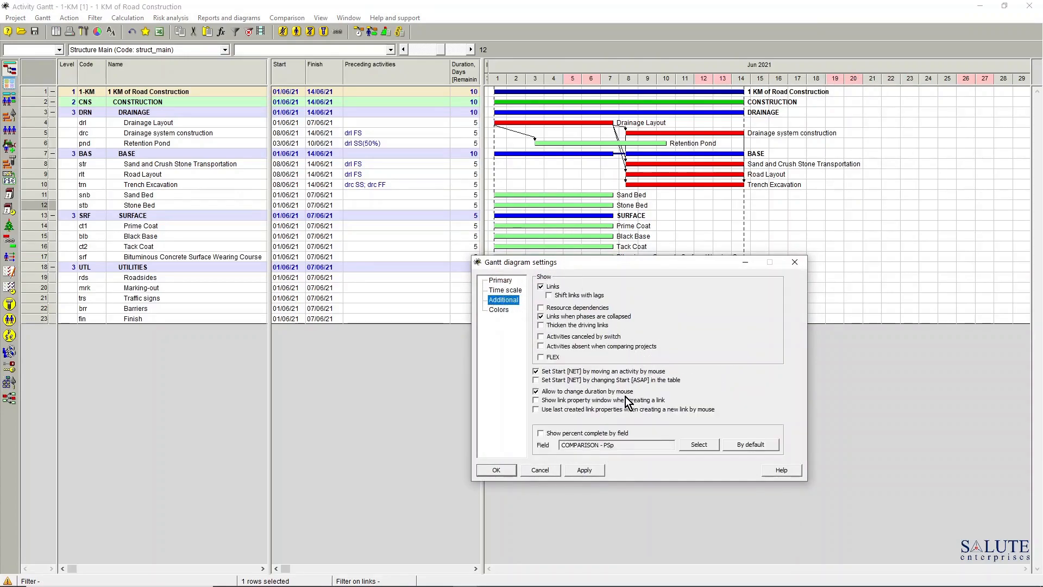
left_click(537, 401)
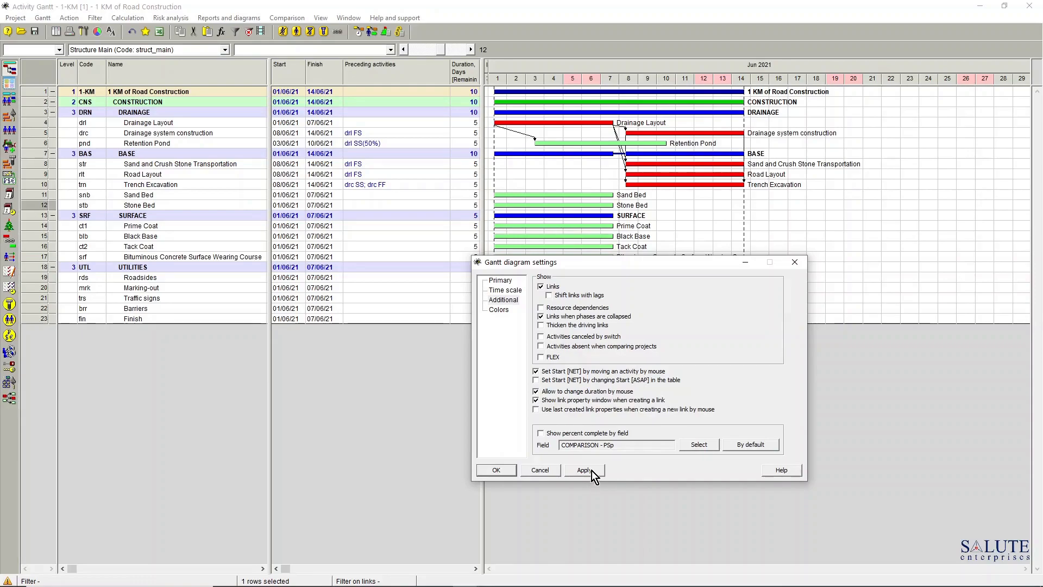
left_click(514, 472)
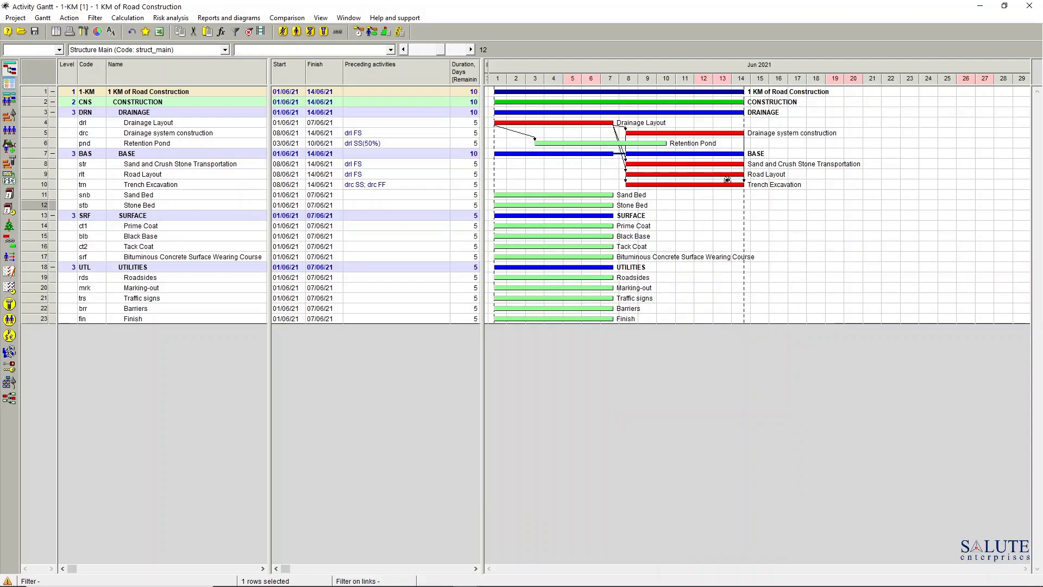
Link Road Layout to Sand Bed with a Finish - Finish link and recalculate the schedule forward.
left_click_drag(732, 174, 504, 194)
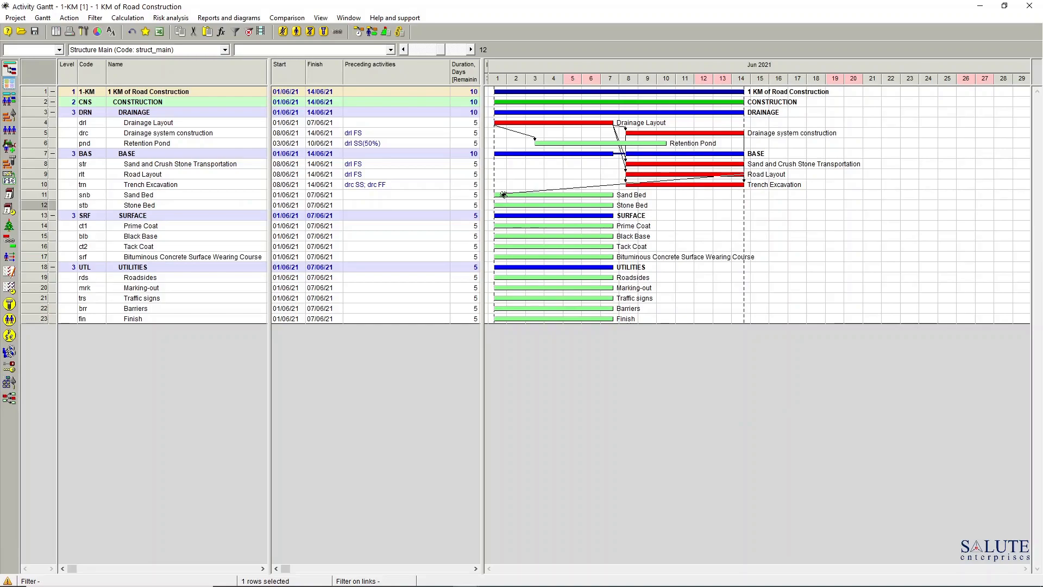
left_click_drag(503, 195, 503, 194)
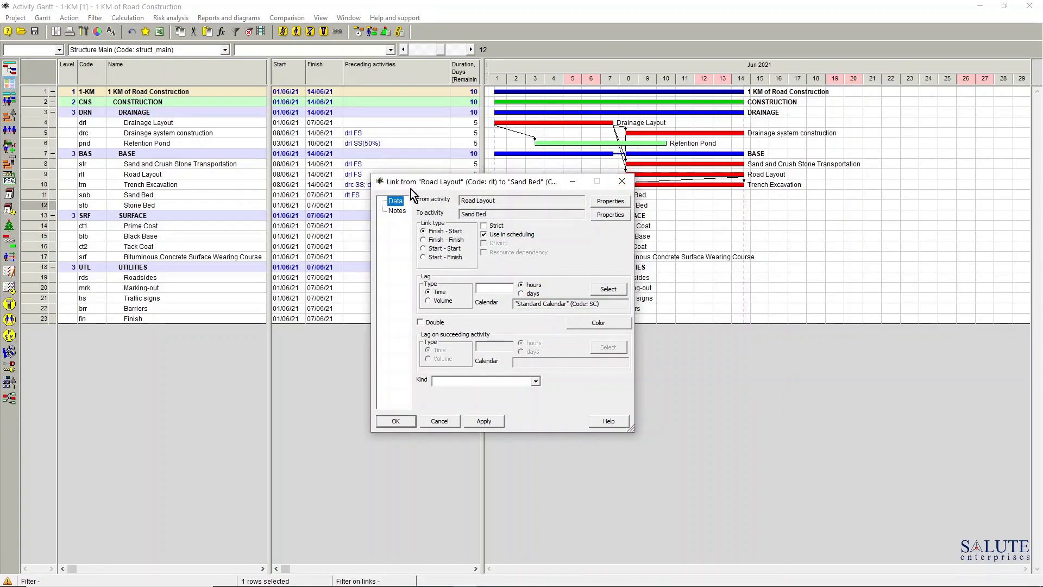
left_click_drag(399, 184, 312, 184)
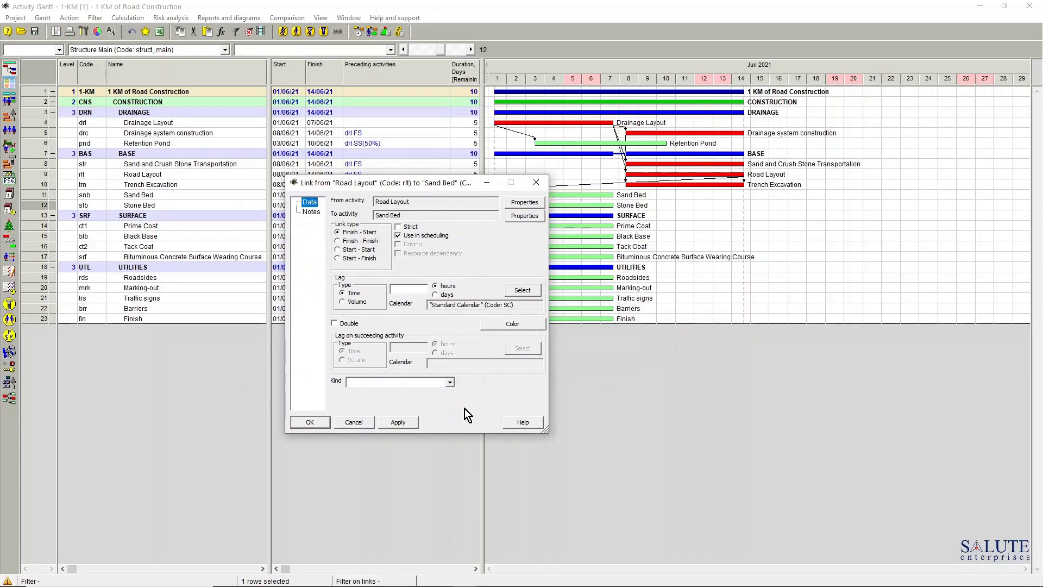
left_click(337, 240)
left_click(411, 422)
left_click(319, 422)
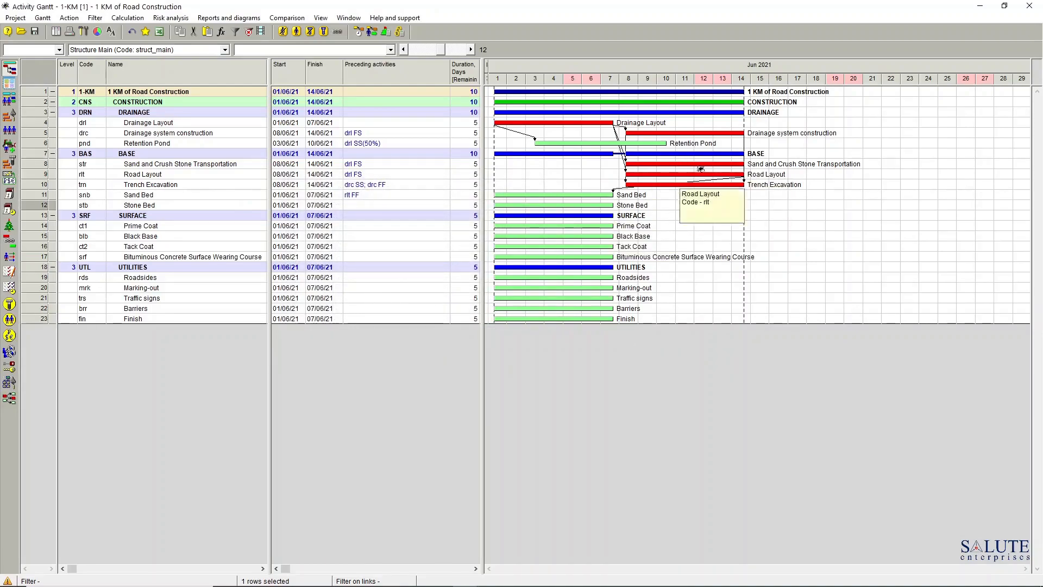
left_click(359, 31)
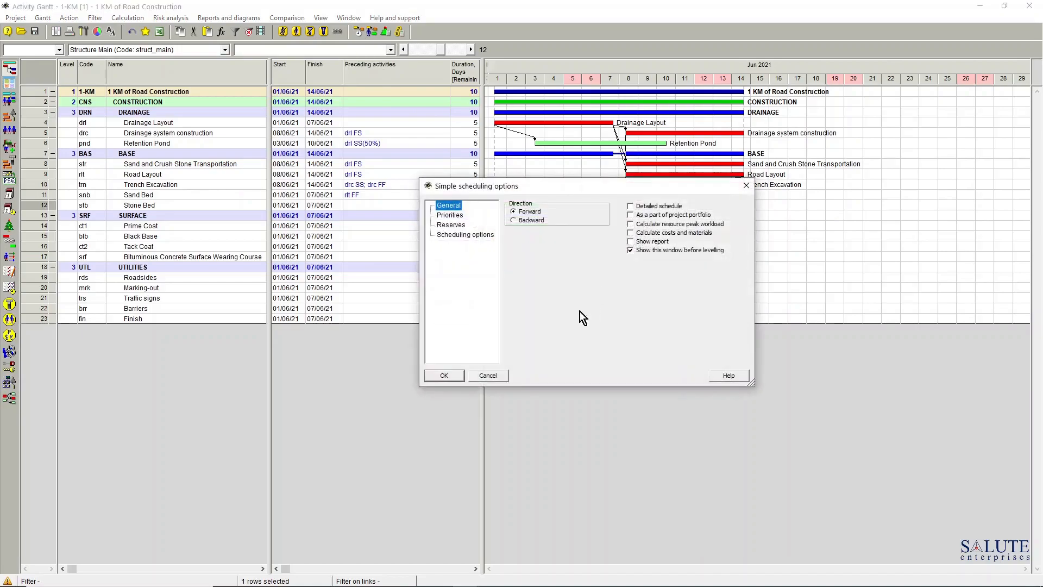
left_click(453, 374)
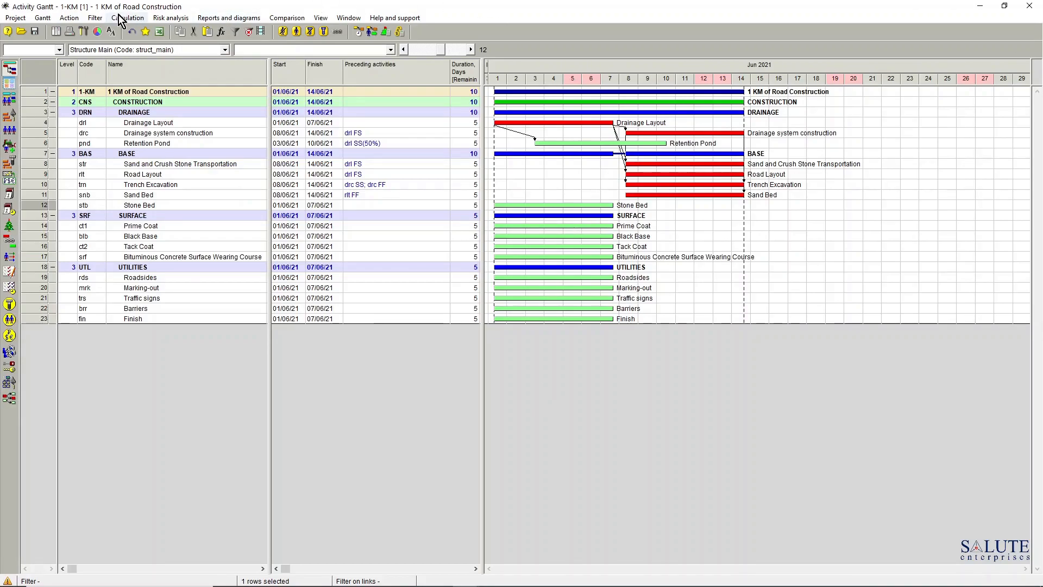
Link Bituminous Concrete Surface Wearing Course to Marking-out in the activity network diagram, and recalculate the schedule from the Activity Gantt.
left_click(323, 20)
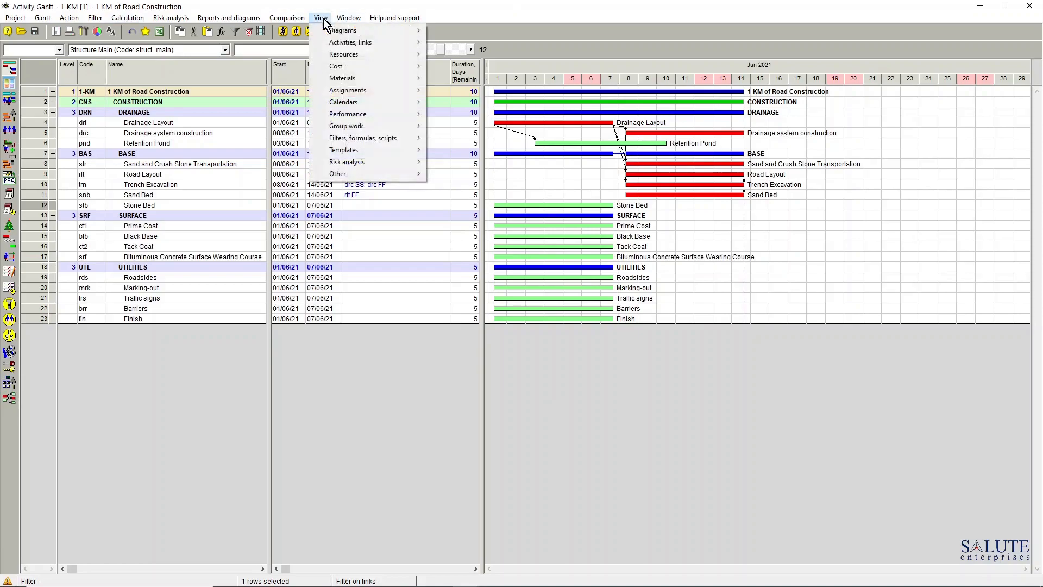
mouse_move(334, 31)
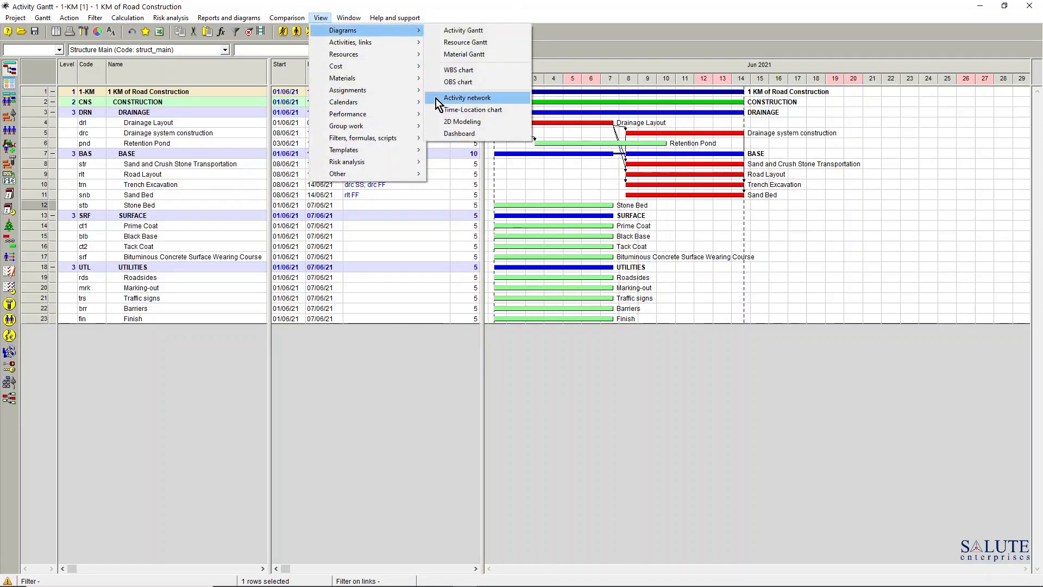
left_click(481, 97)
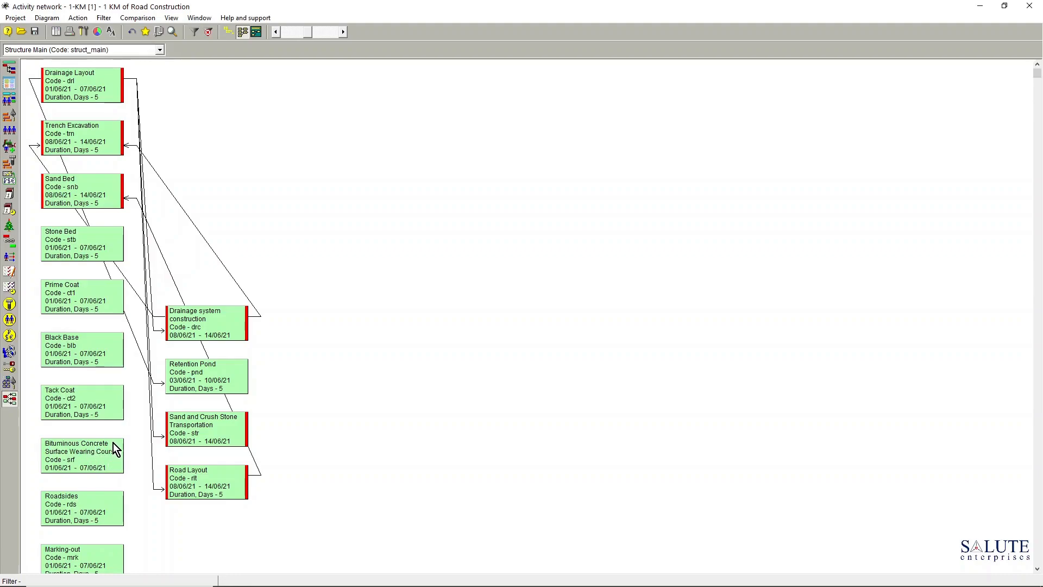
left_click_drag(114, 448, 109, 552)
left_click(10, 68)
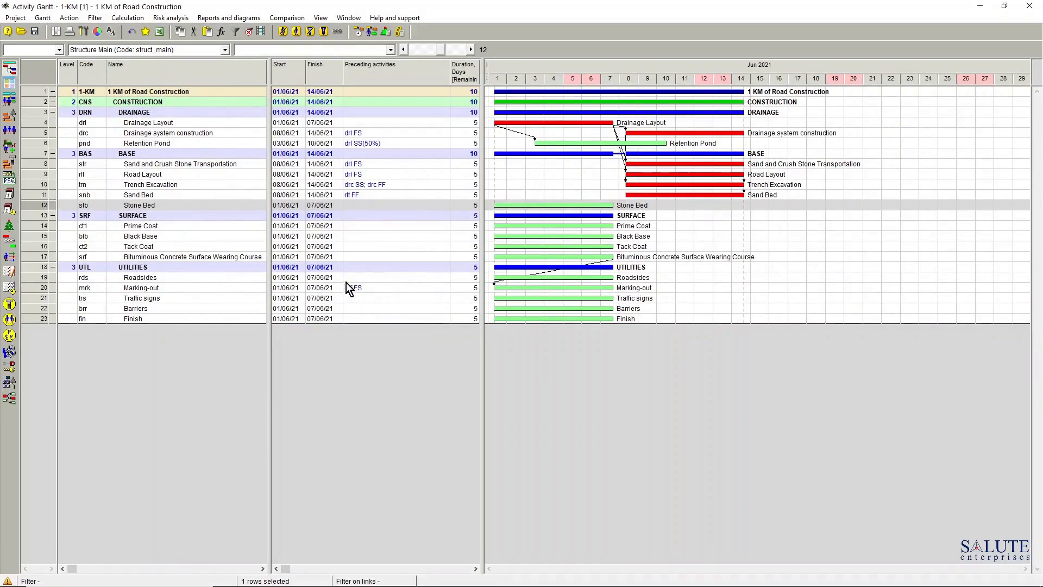
left_click(359, 36)
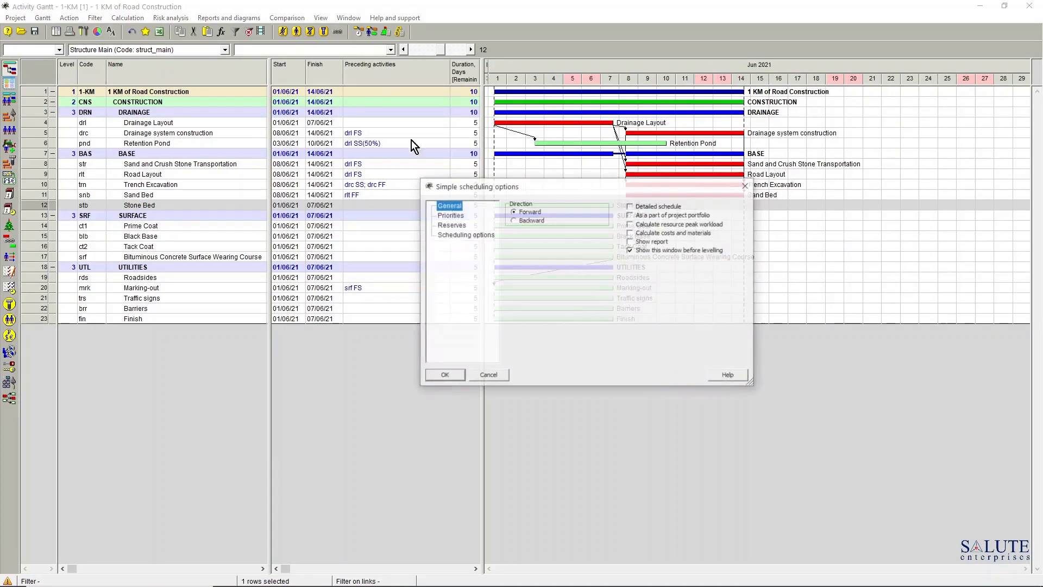
left_click(455, 377)
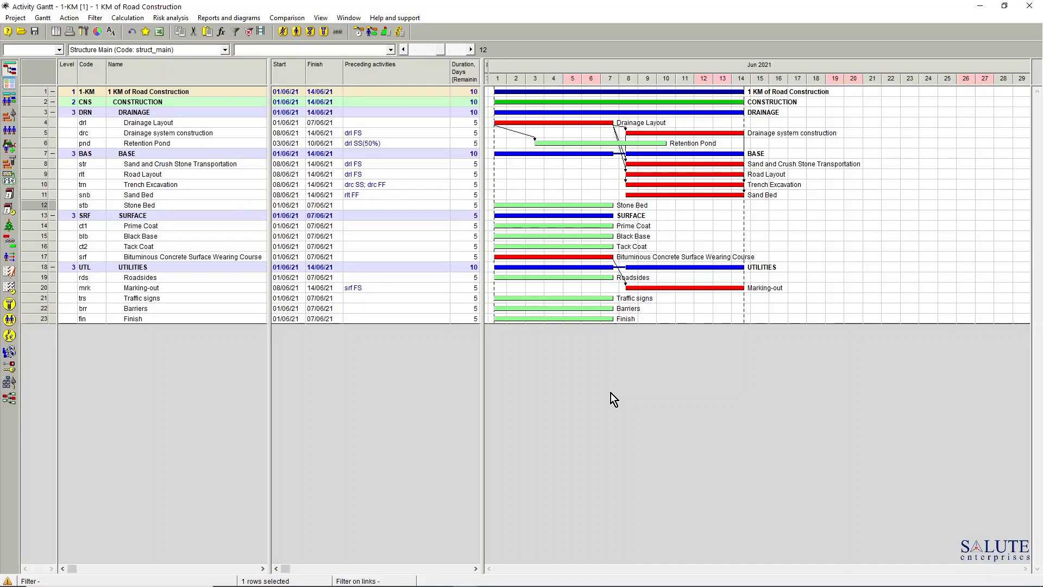
Add Roadsides as a preceding activity in the links of the Barriers activity.
double_click(34, 309)
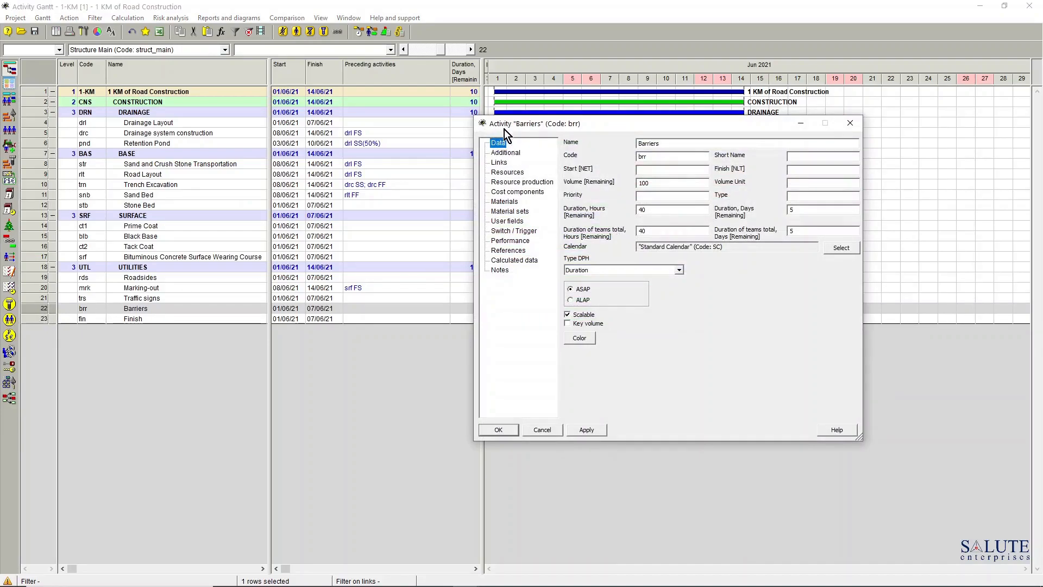
left_click(503, 162)
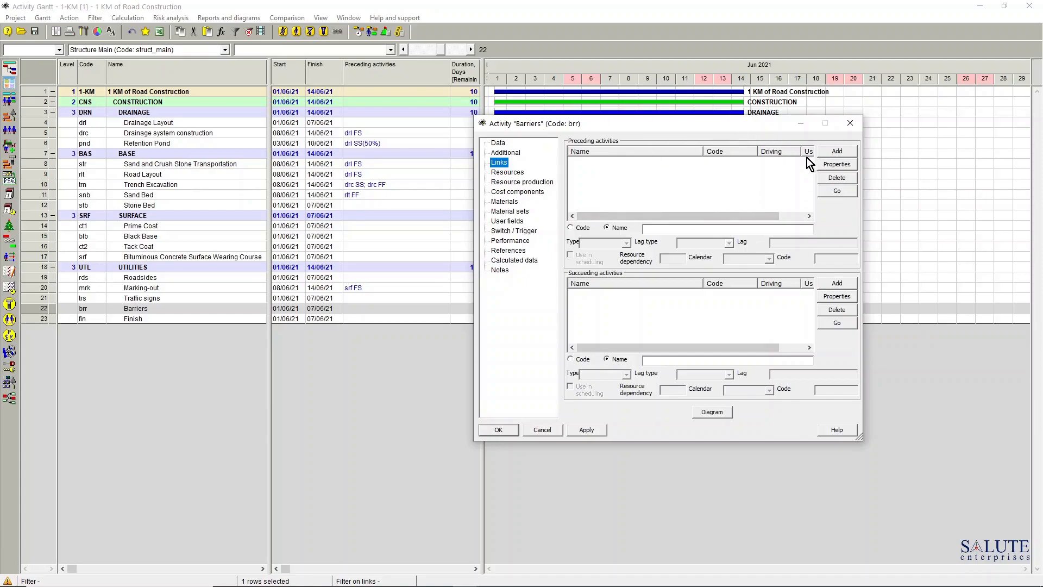
left_click(846, 153)
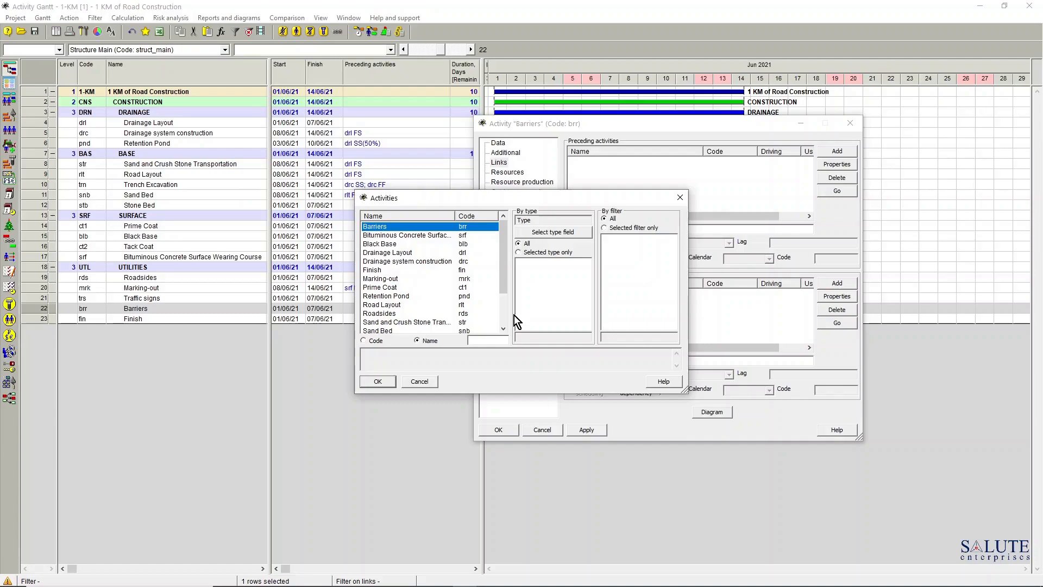
double_click(389, 314)
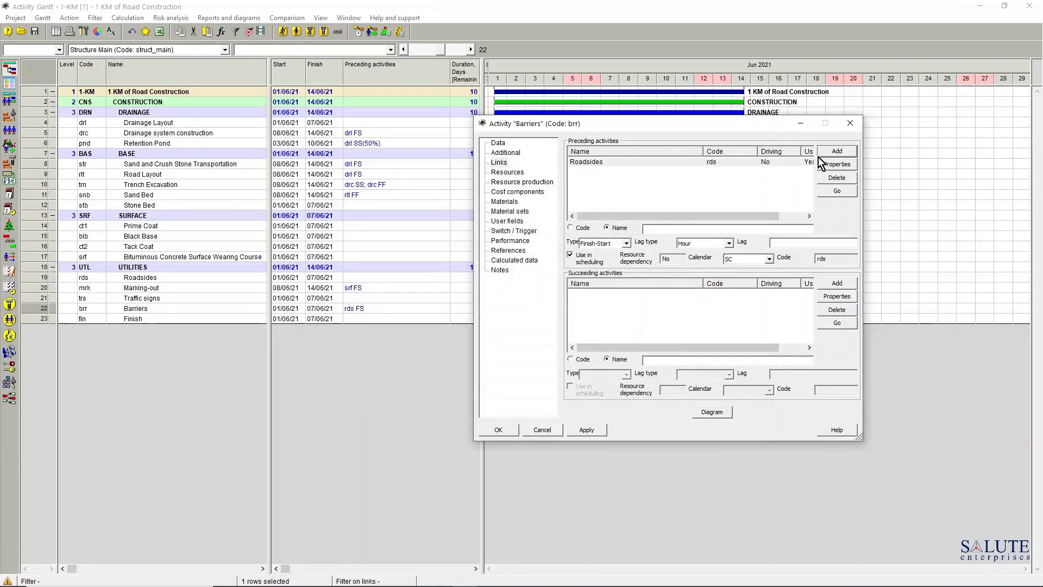
Review the properties of the Finish - Start link from Roadsides to Barriers, keeping its settings.
left_click(764, 162)
left_click(832, 164)
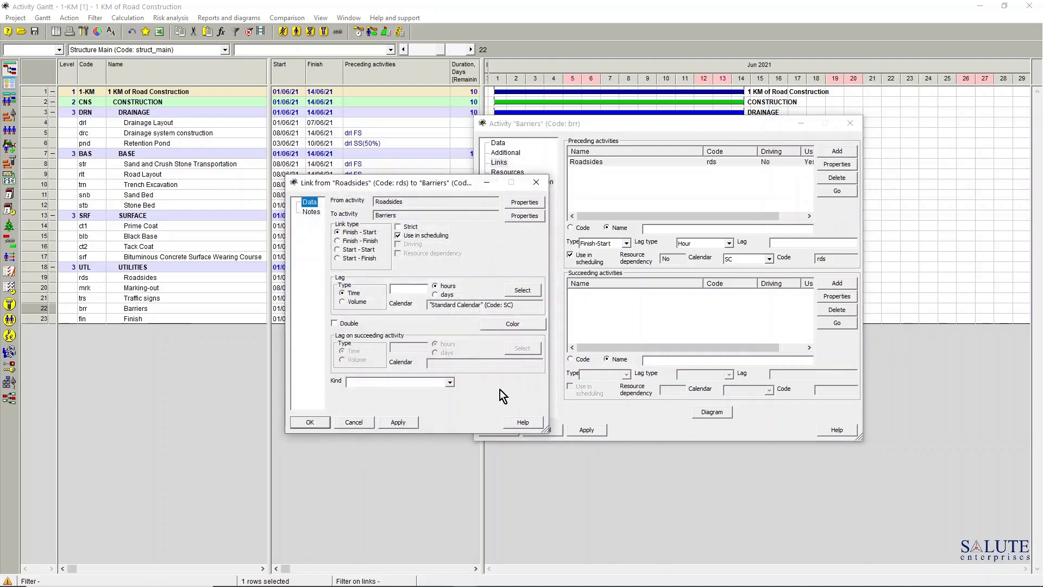
left_click(408, 424)
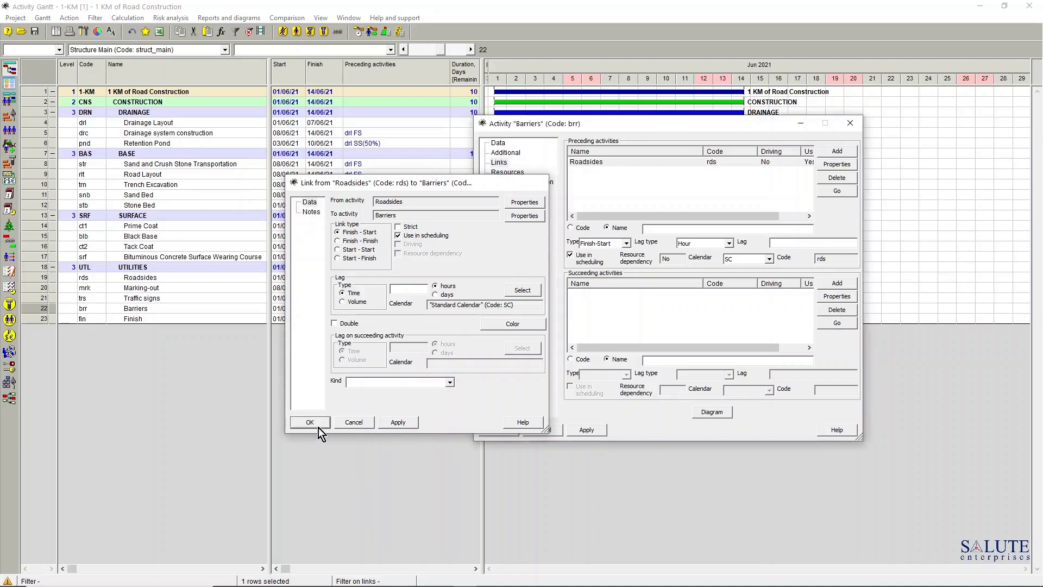
left_click(317, 427)
Save the link changes of the Barriers activity and recalculate the schedule forward.
left_click(594, 431)
left_click(499, 431)
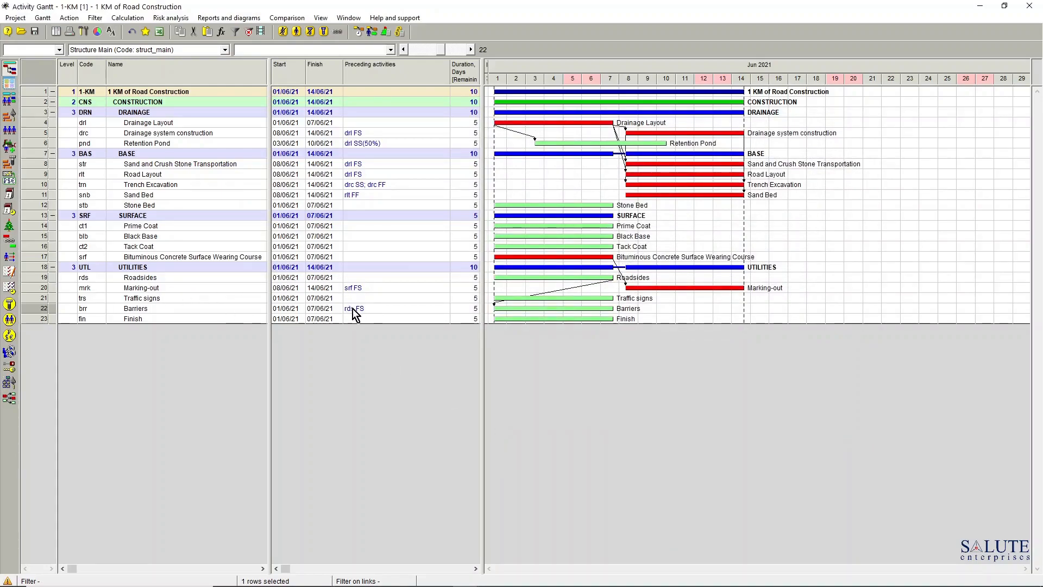
left_click(360, 35)
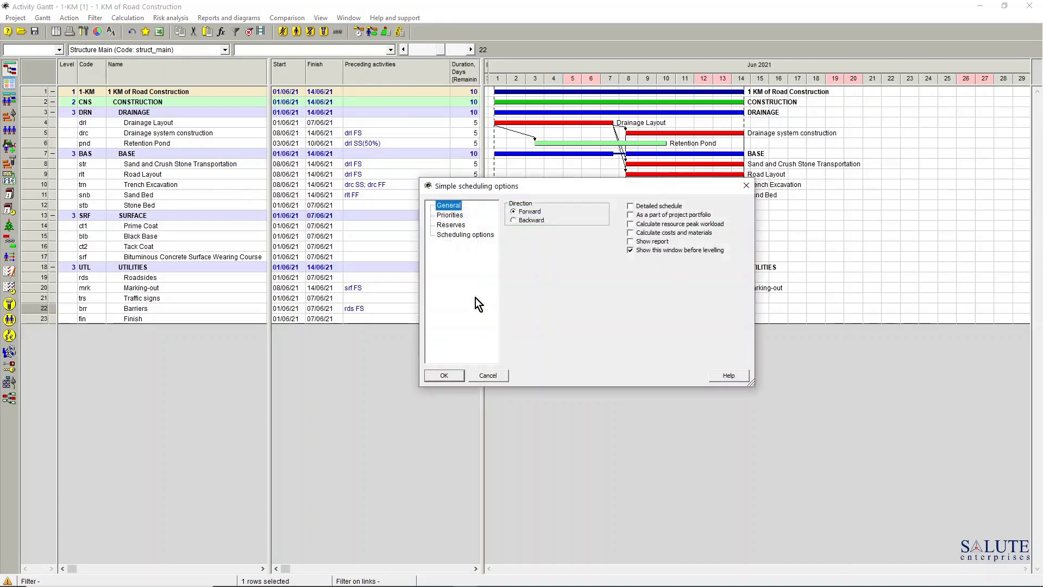
left_click(450, 375)
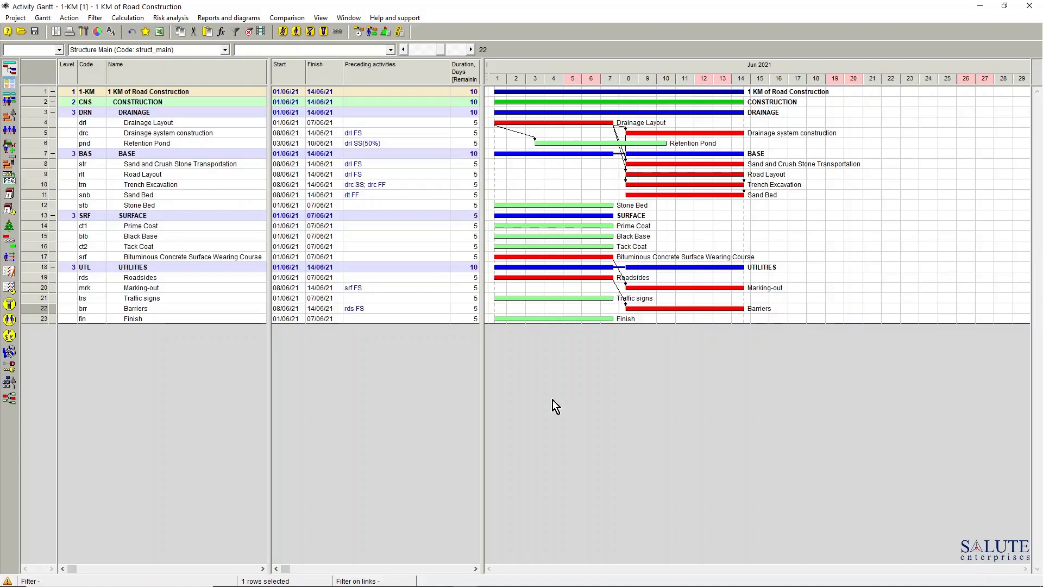
Open the project's Links table and review the properties of the link from Bituminous Concrete Surface Wearing Course to Marking-out.
left_click(324, 18)
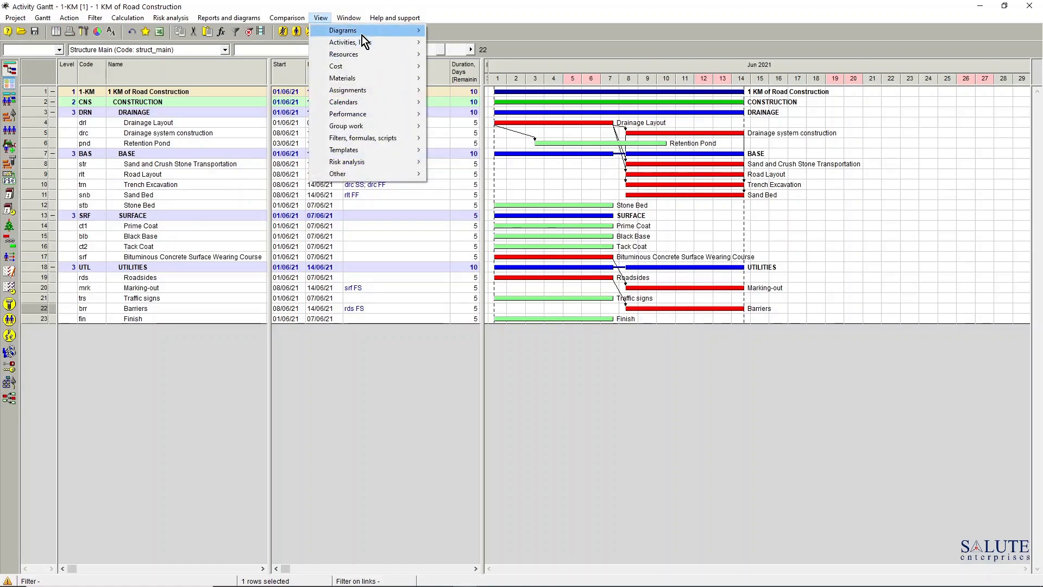
mouse_move(364, 42)
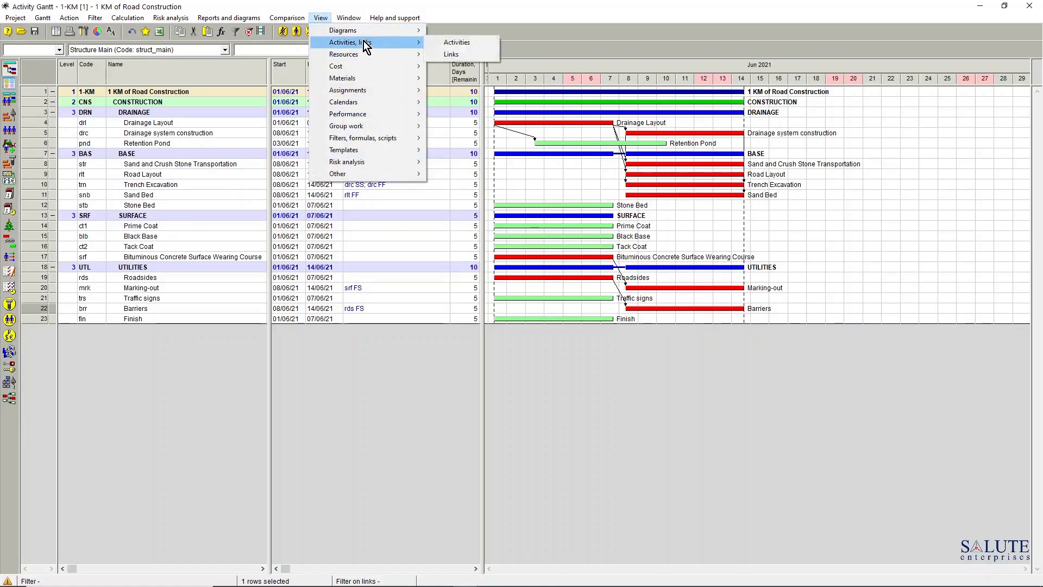
left_click(461, 54)
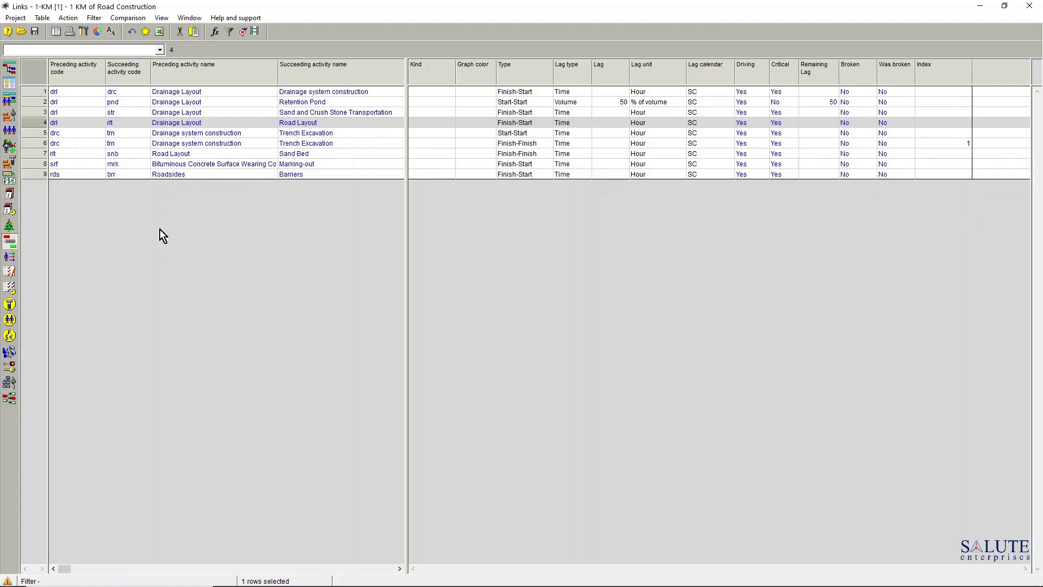
left_click(38, 165)
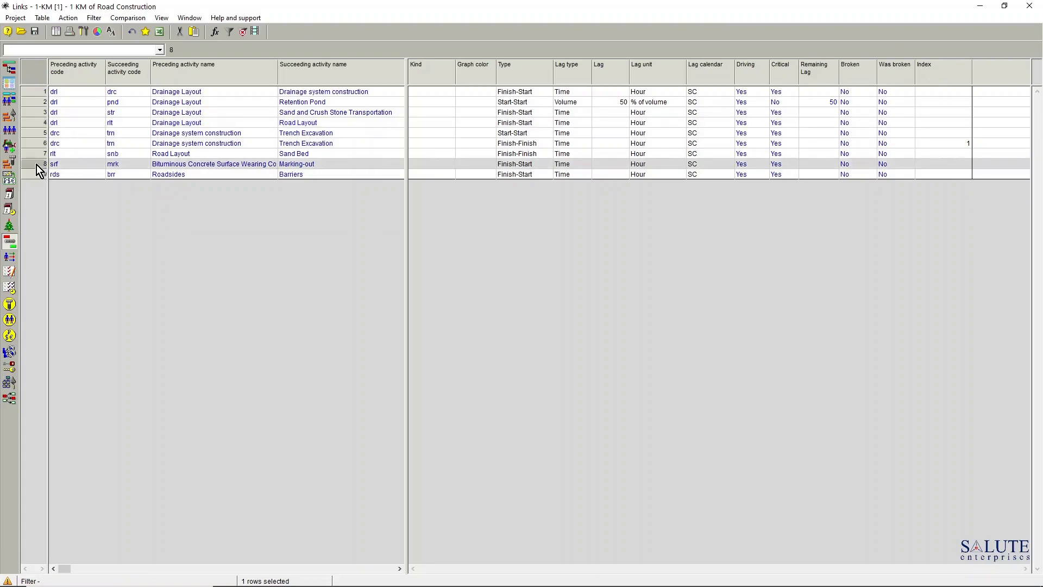
double_click(37, 165)
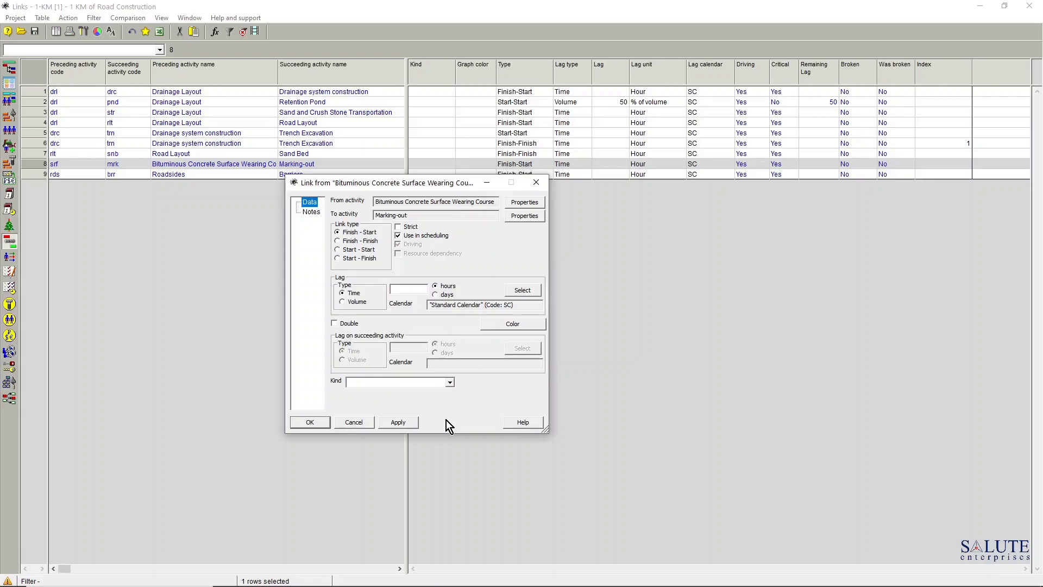
left_click(310, 422)
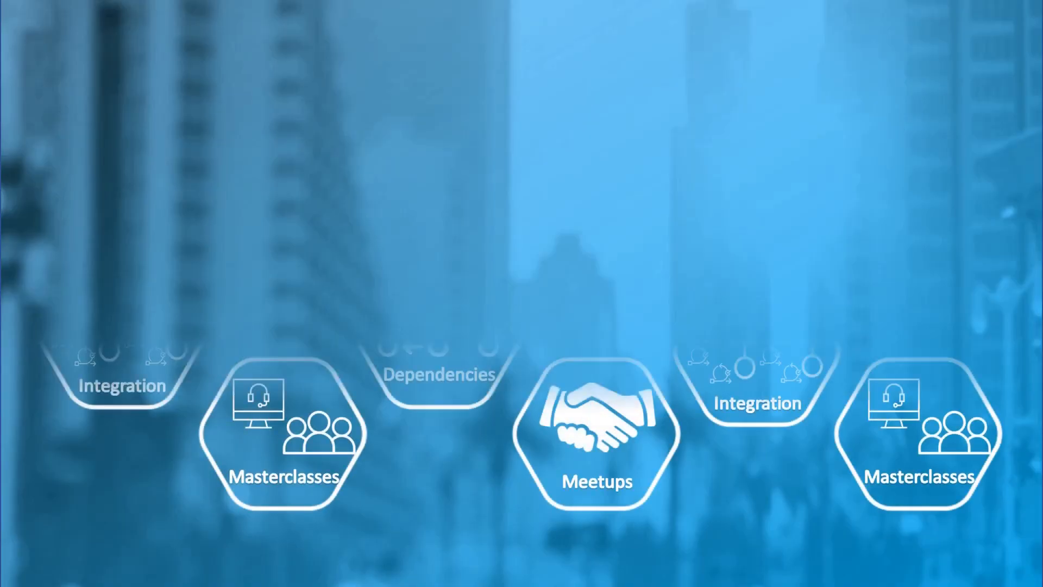